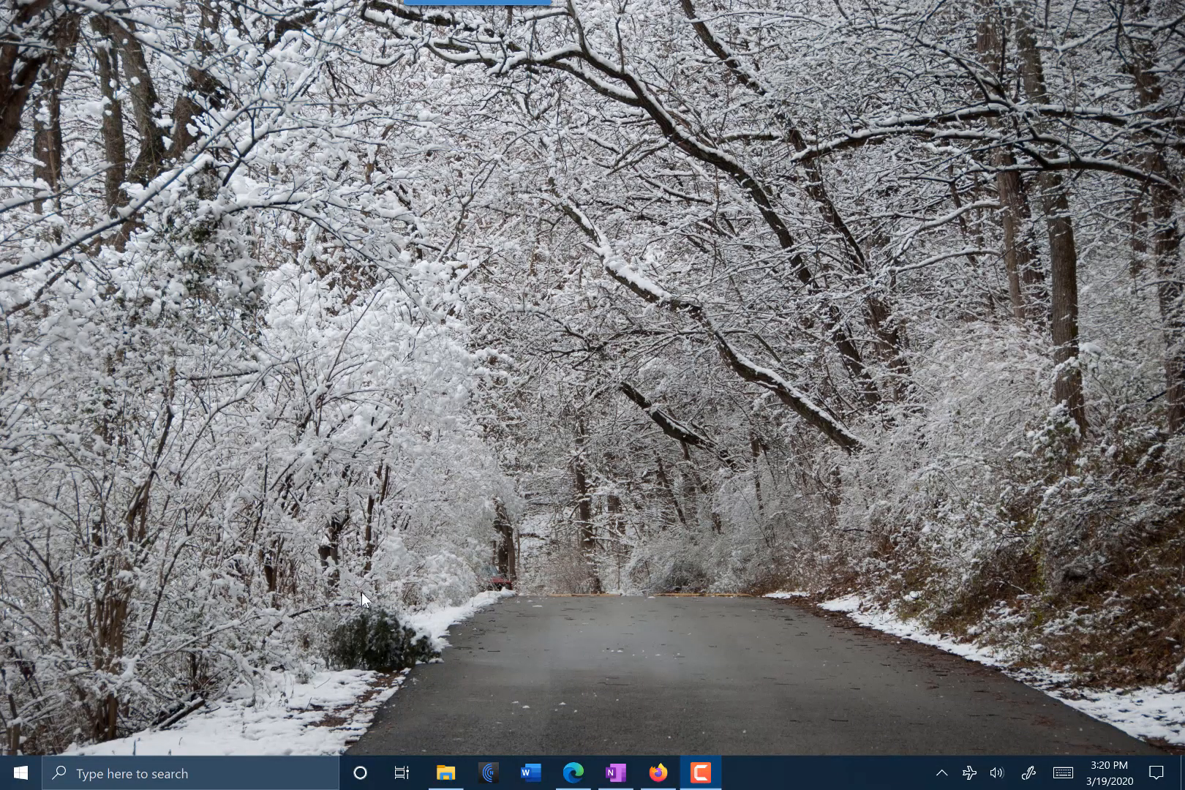
Bring up the Win+X quick menu of system tools from the Start button
right_click(13, 773)
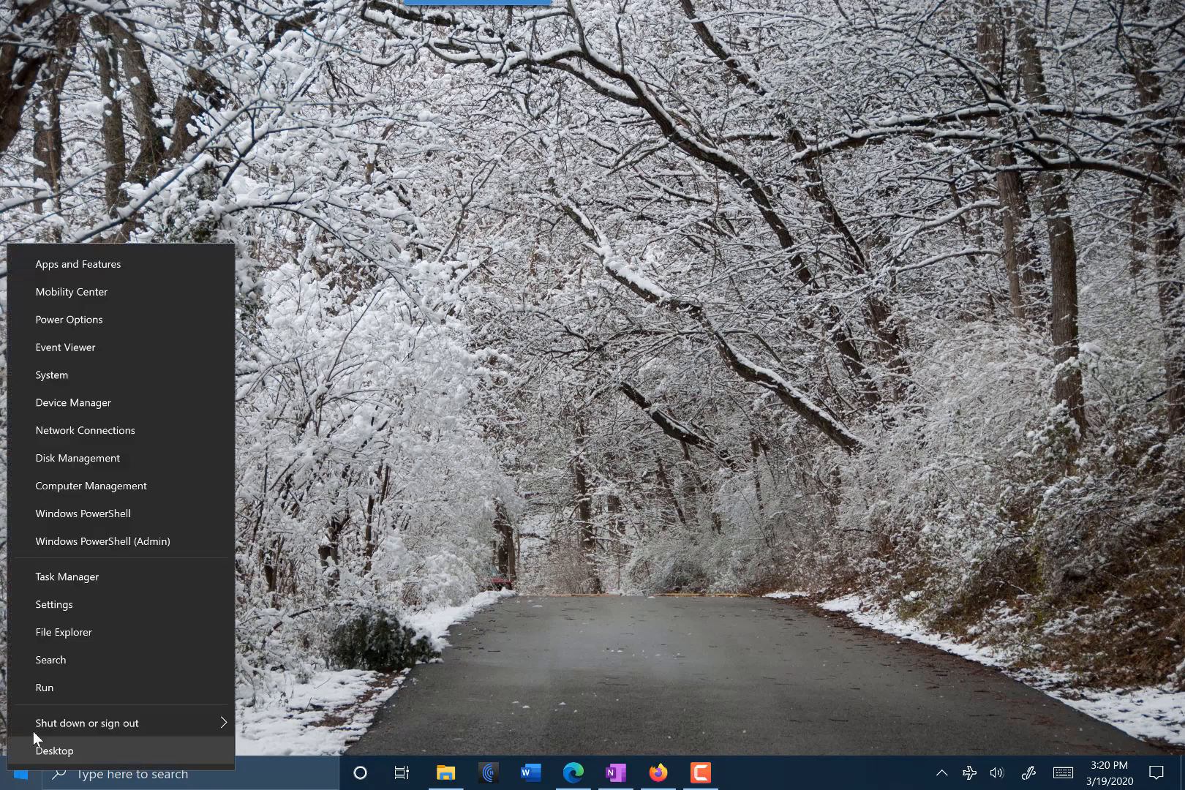
Launch Device Manager, expand Universal Serial Bus controllers and select the first Generic SuperSpeed USB Hub
click(109, 406)
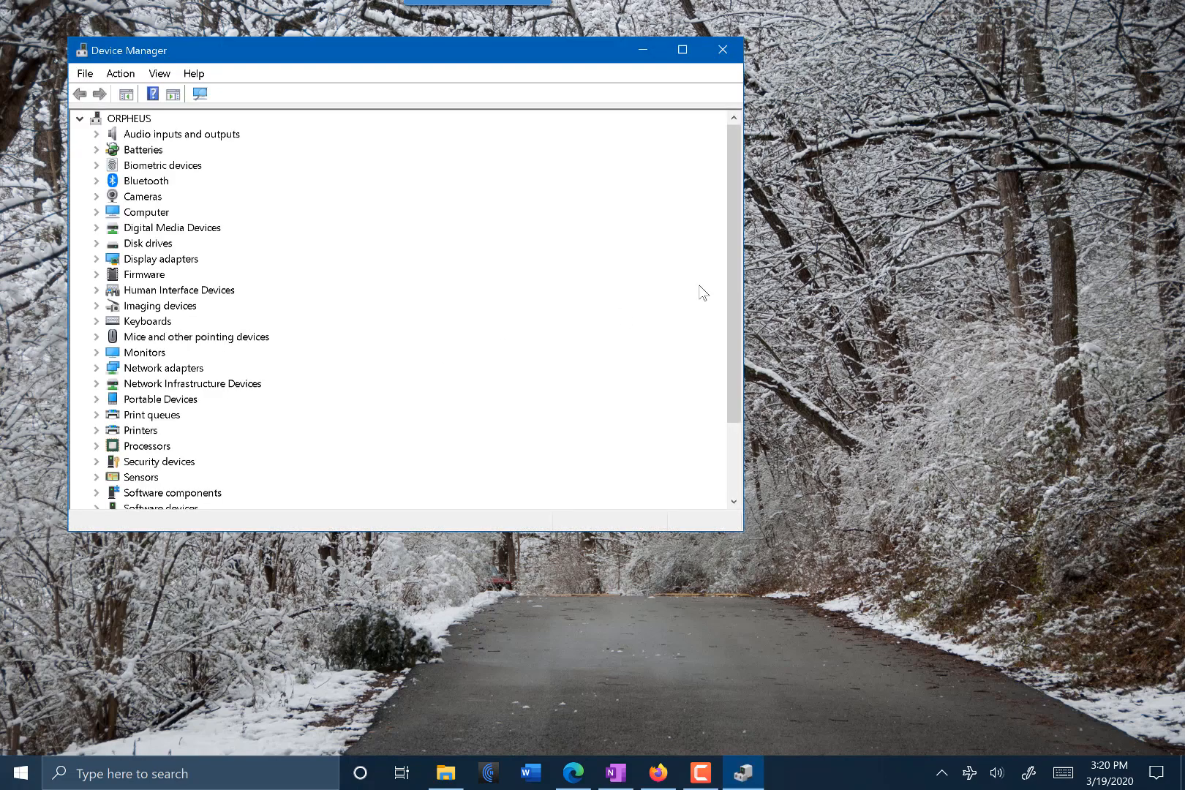
drag(734, 274, 730, 381)
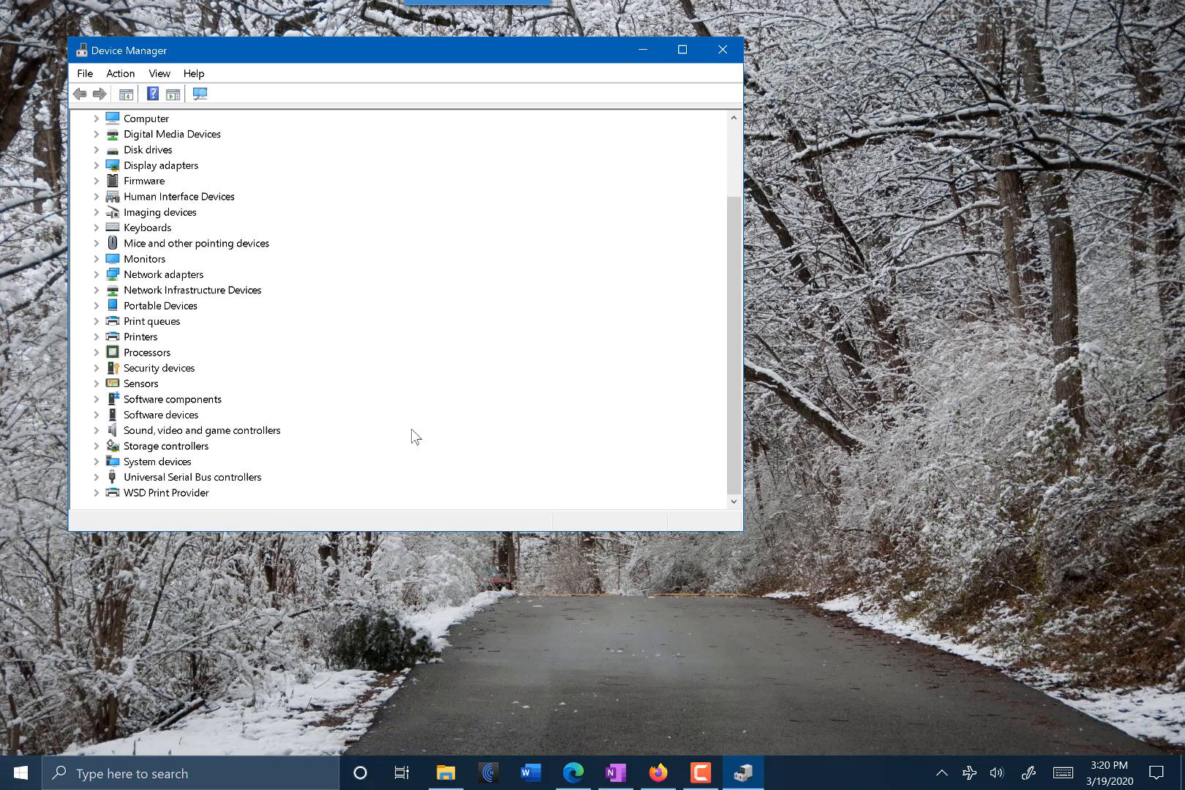
click(96, 480)
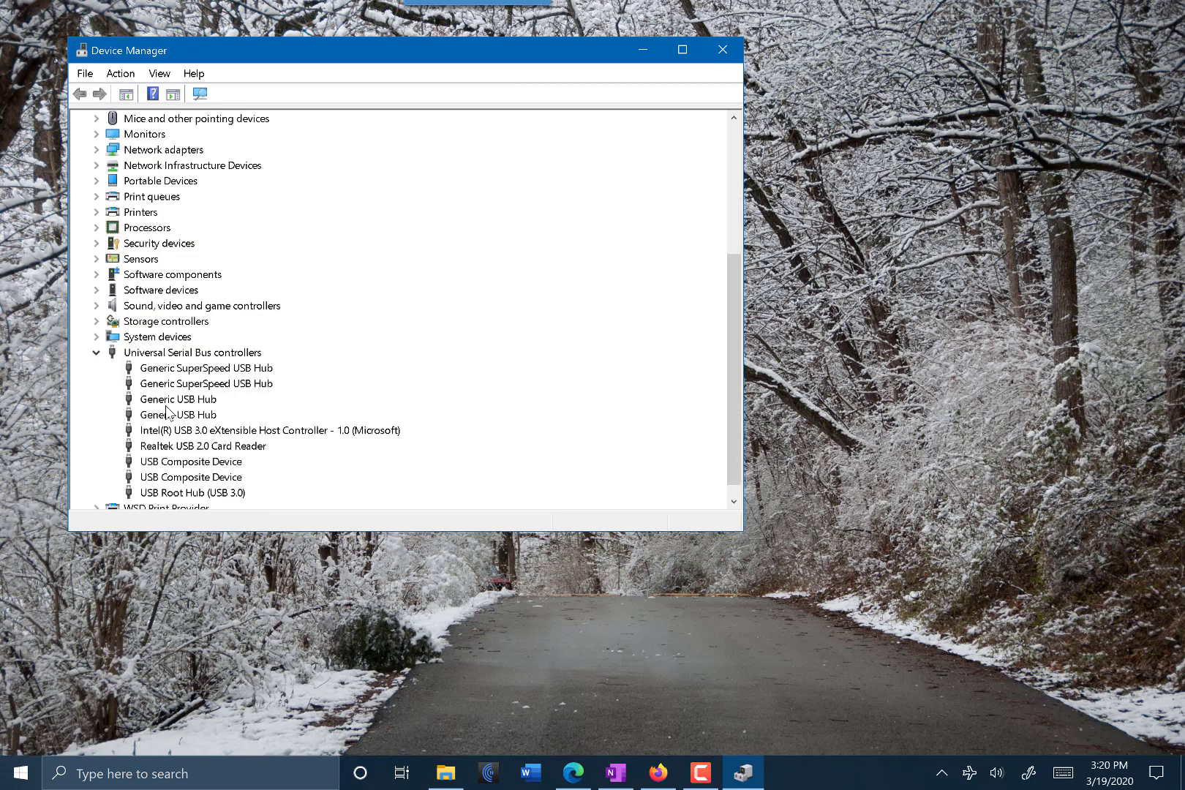
click(211, 371)
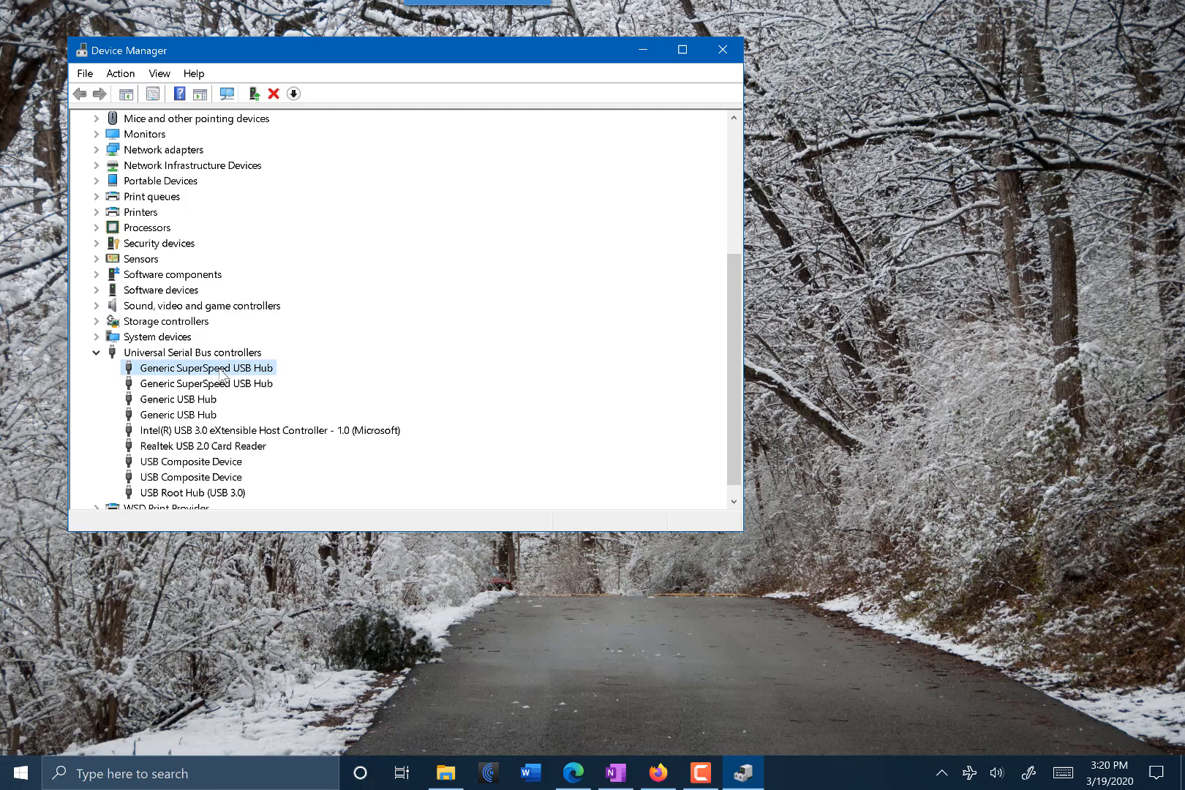
In the hub's Properties, disable 'Allow the computer to turn off this device to save power' and confirm
right_click(223, 371)
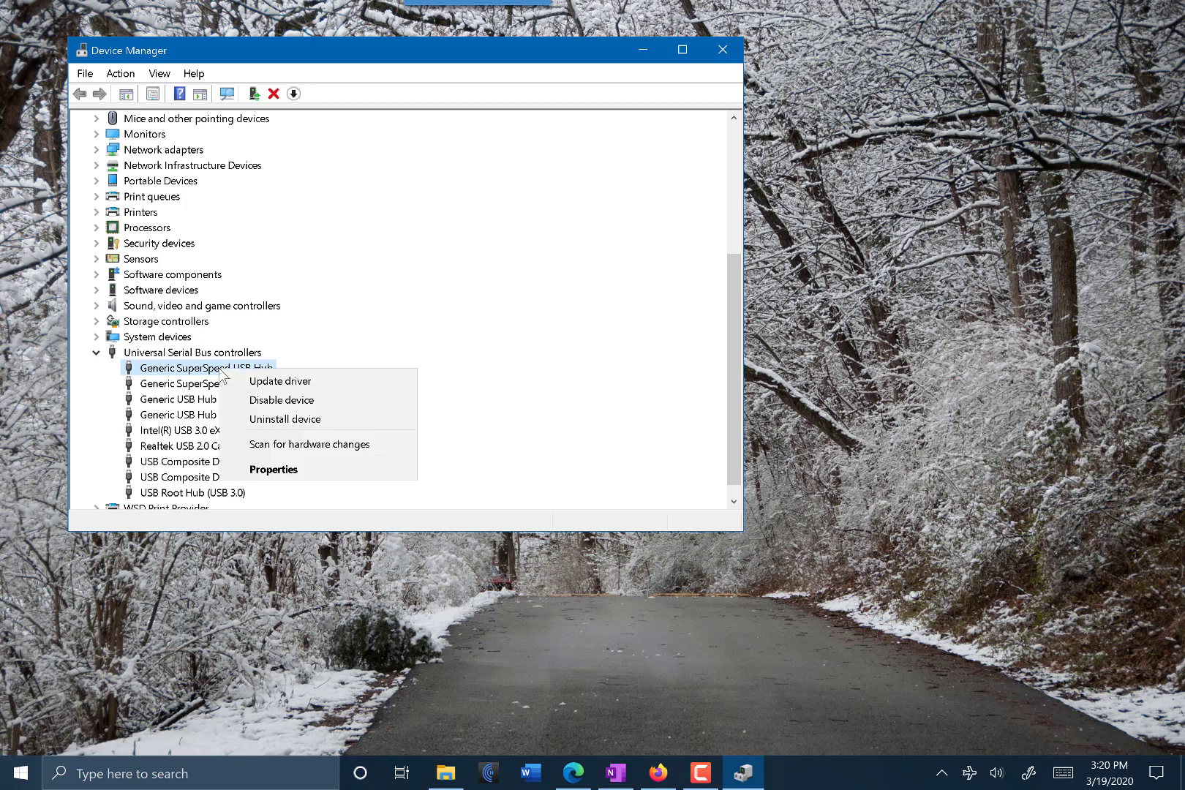
click(262, 472)
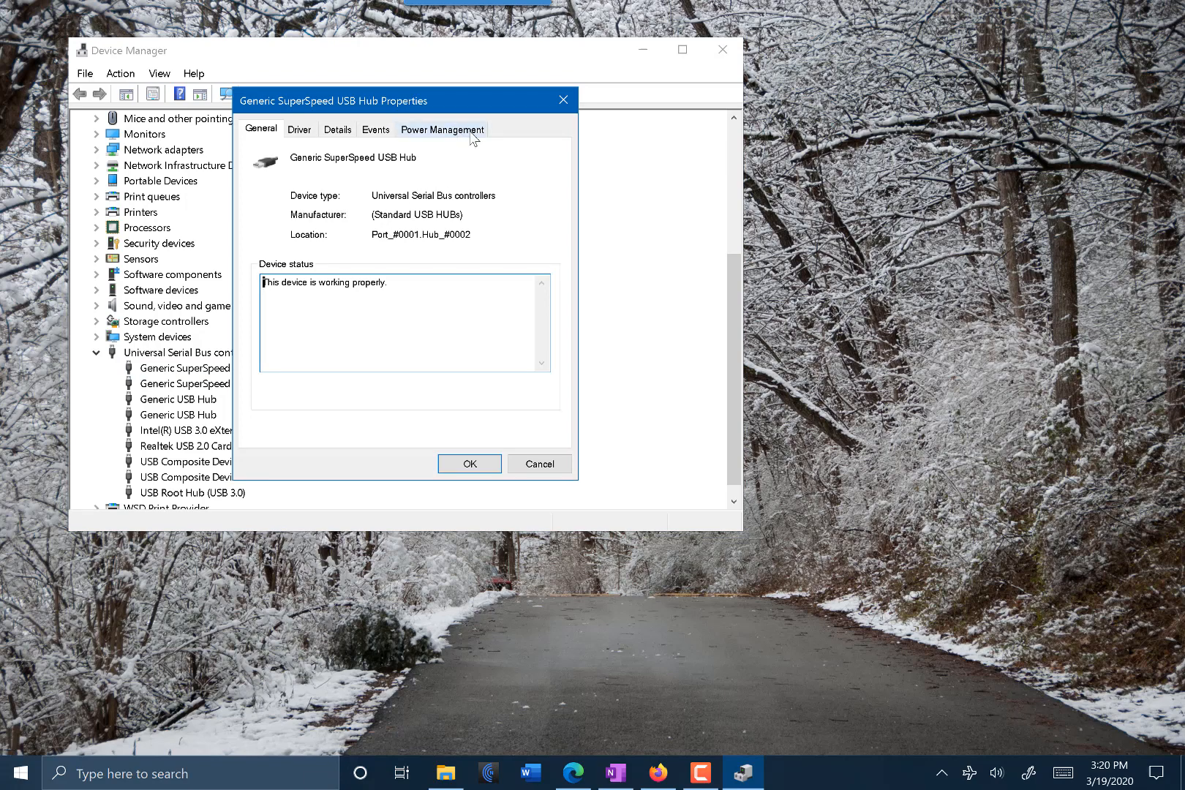
click(472, 136)
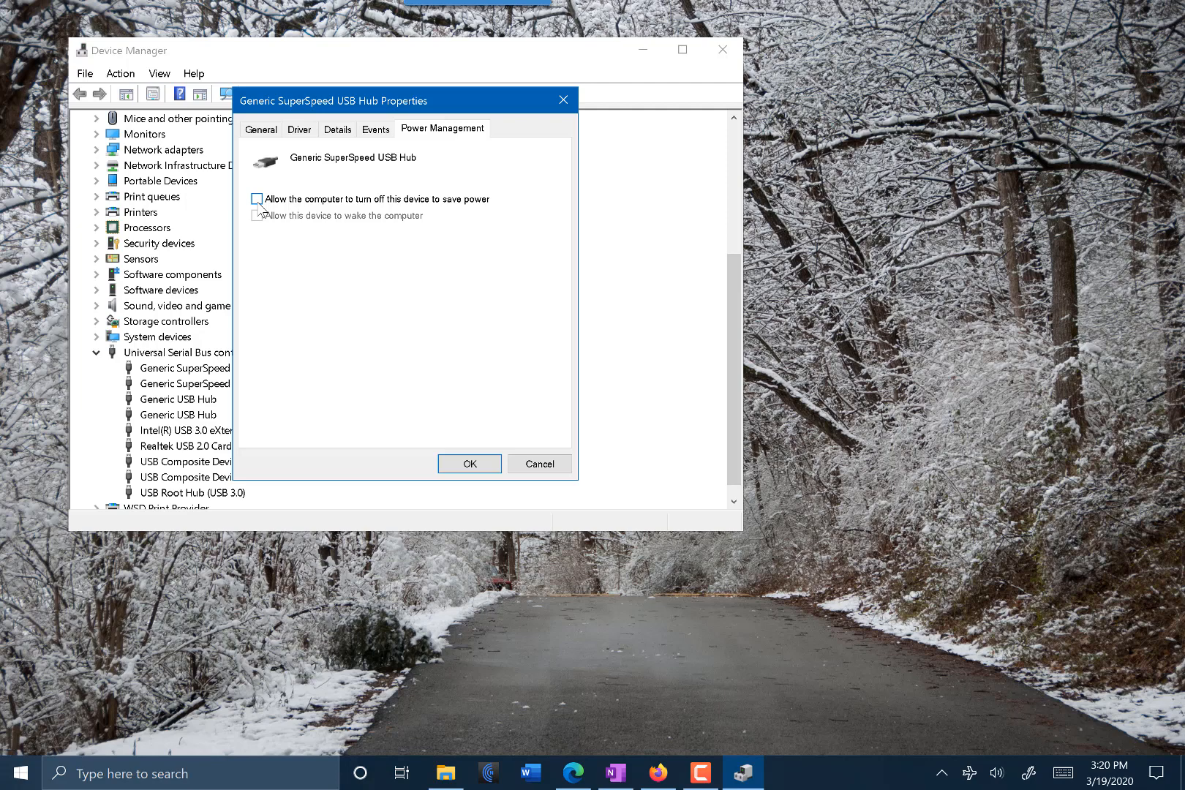
click(470, 464)
click(233, 384)
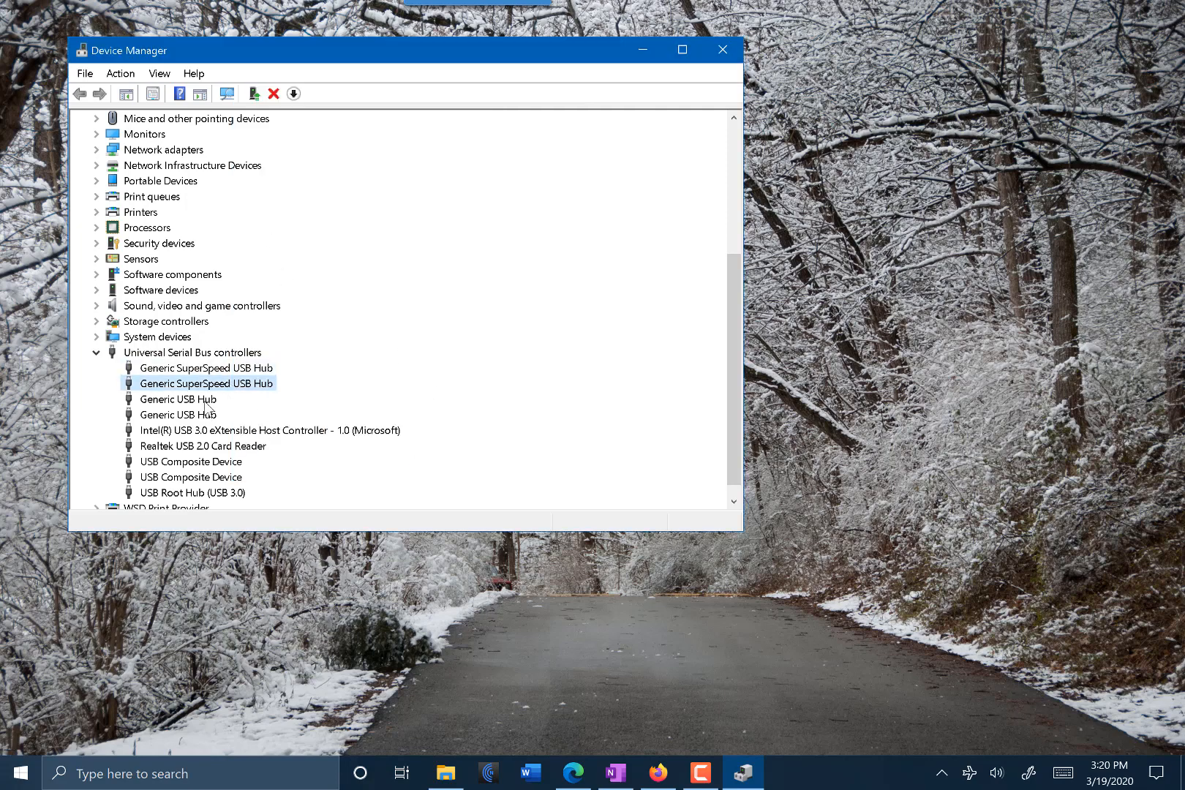
click(199, 401)
click(200, 368)
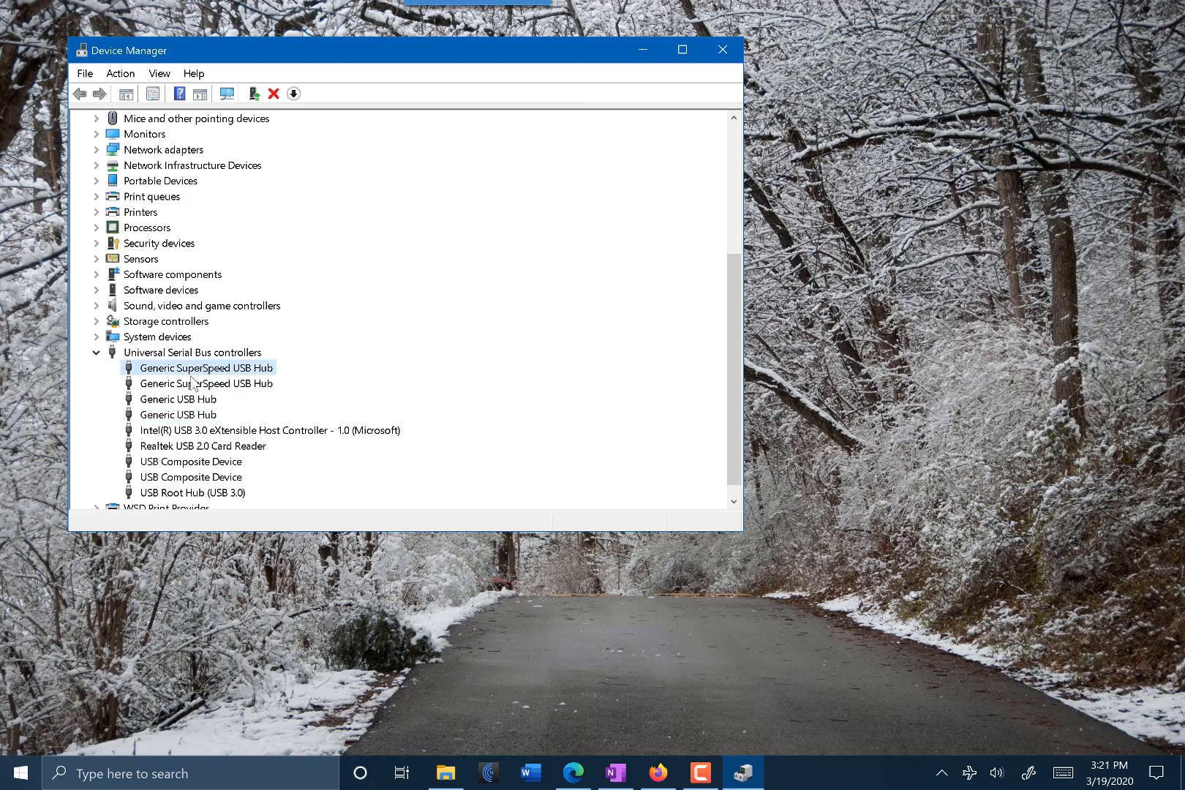
click(193, 431)
click(193, 446)
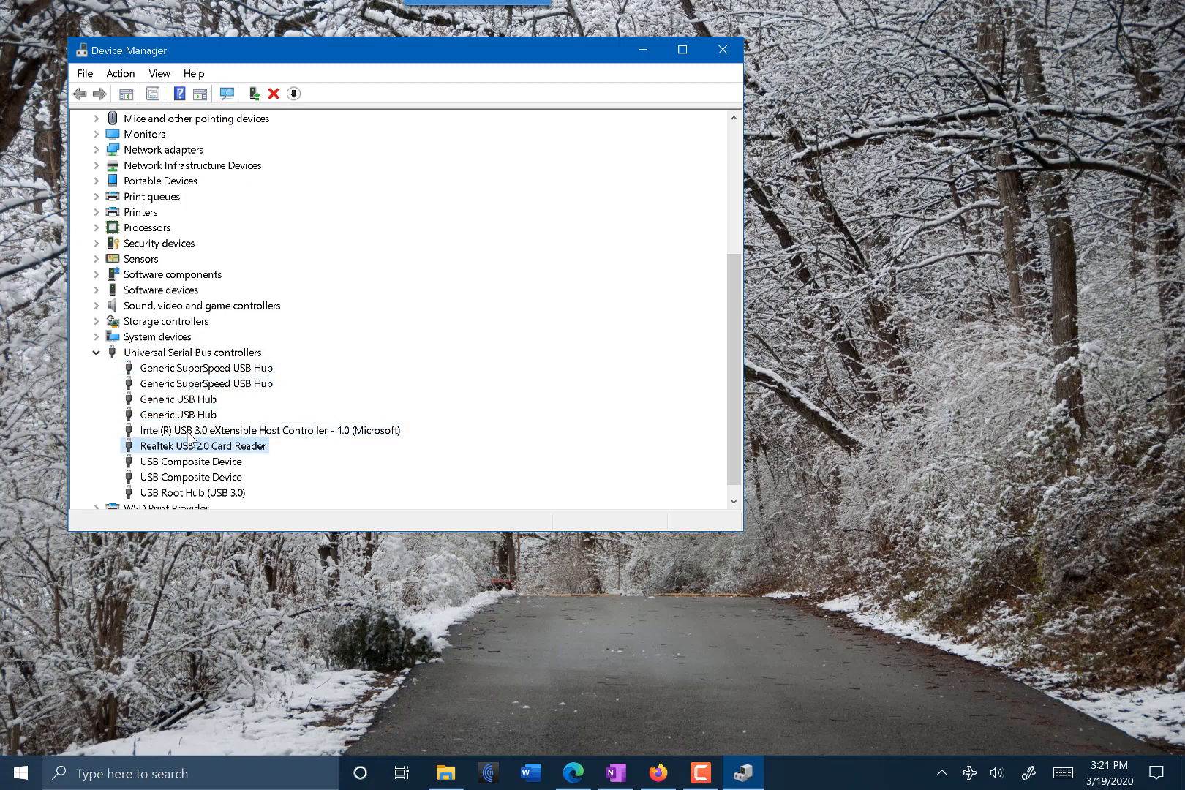